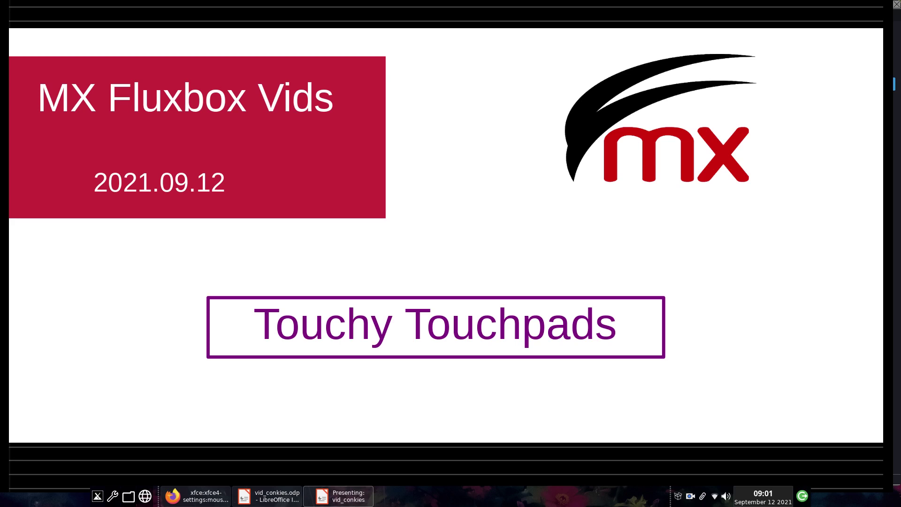
Advance the slide show from the 'Touchy Touchpads' title to the 'What's this about?' slide
{"action": "key", "text": "Right"}
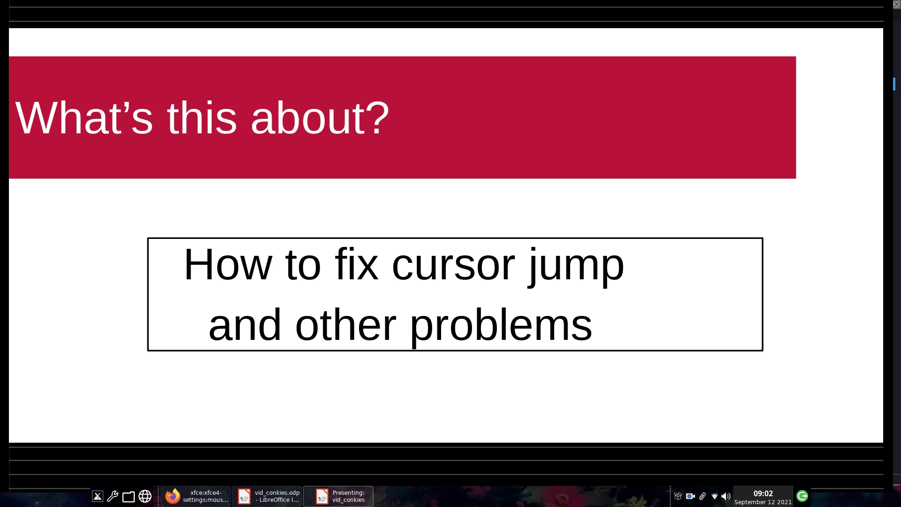
Show the desktop with Ctrl+Alt+D, leaving the Impress presentation running hidden
{"action": "key", "text": "ctrl+alt+d"}
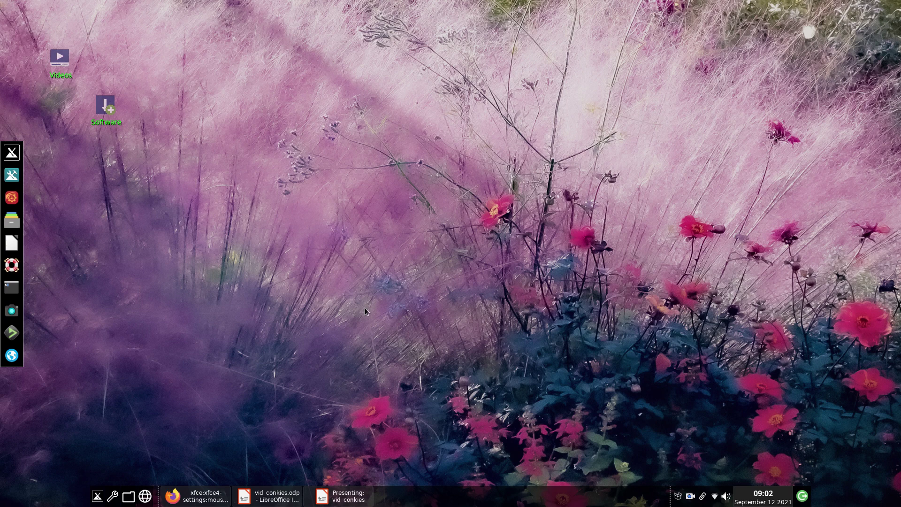
Turn on dock autohide from the desktop menu's Out of sight submenu
{"action": "right_click", "coordinate": [379, 183]}
{"action": "mouse_move", "coordinate": [372, 321]}
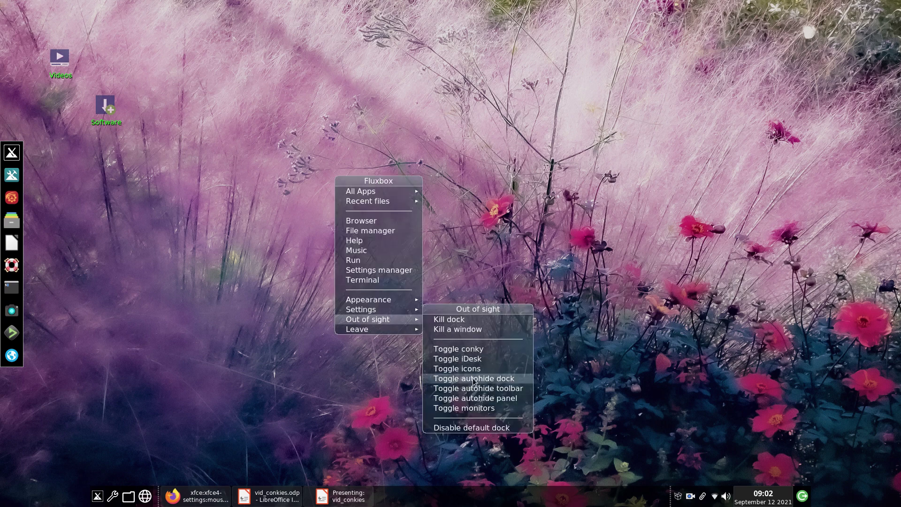
{"action": "left_click", "coordinate": [479, 378]}
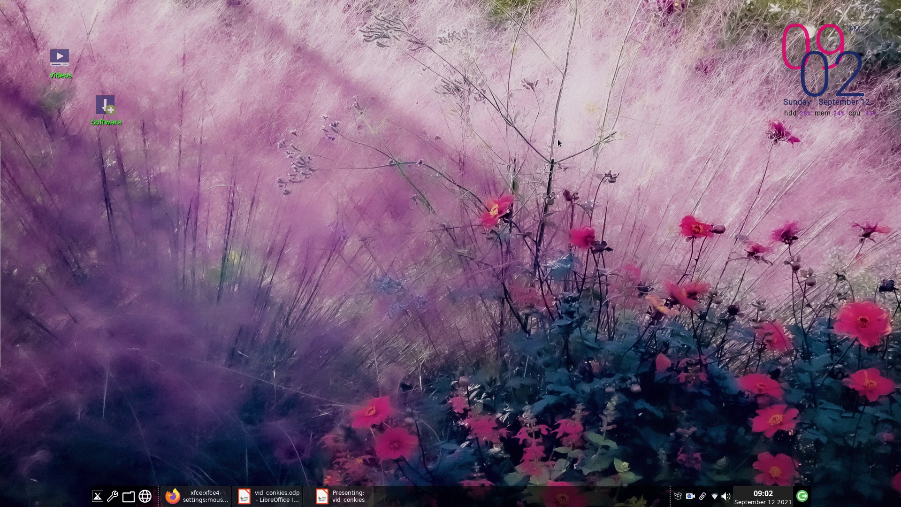
Restore the Xfce Mouse and Touchpad docs in Firefox and scroll to the synaptics screenshot
{"action": "left_click", "coordinate": [213, 501]}
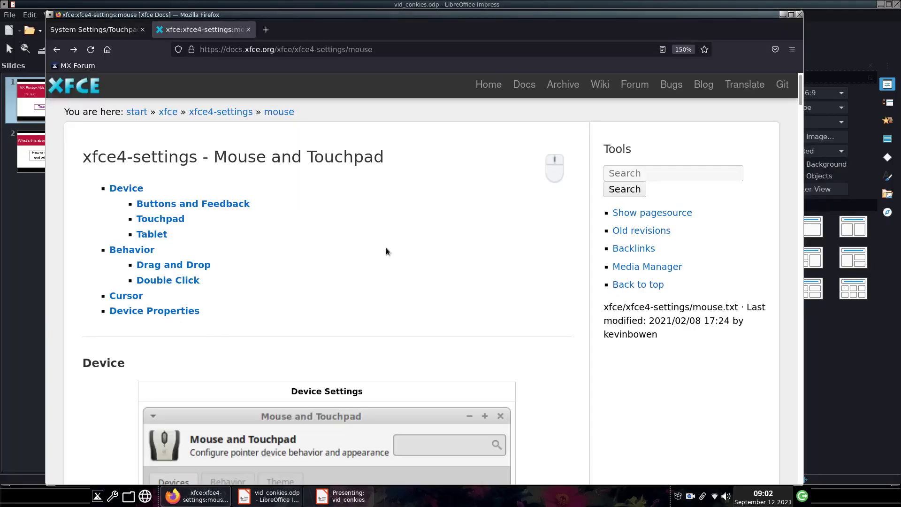
{"action": "left_click", "coordinate": [875, 5]}
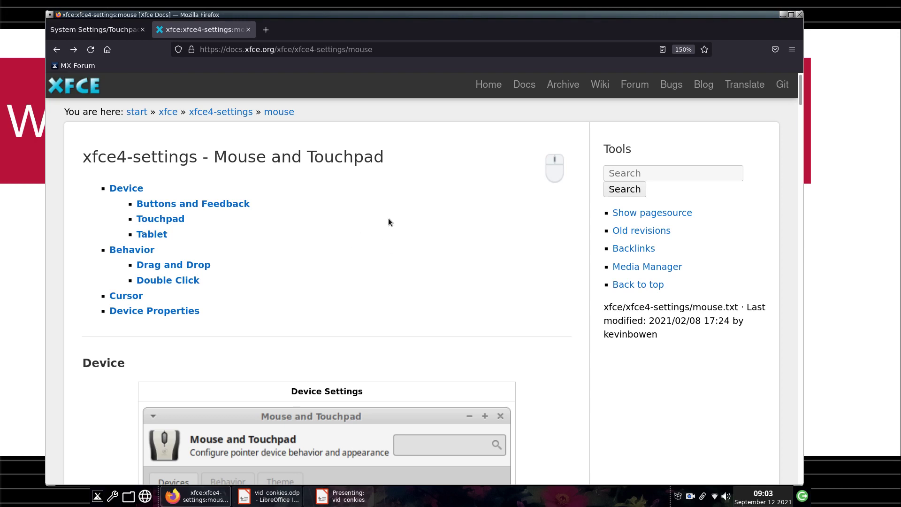
{"action": "scroll", "coordinate": [417, 213], "scroll_direction": "down", "scroll_amount": 5}
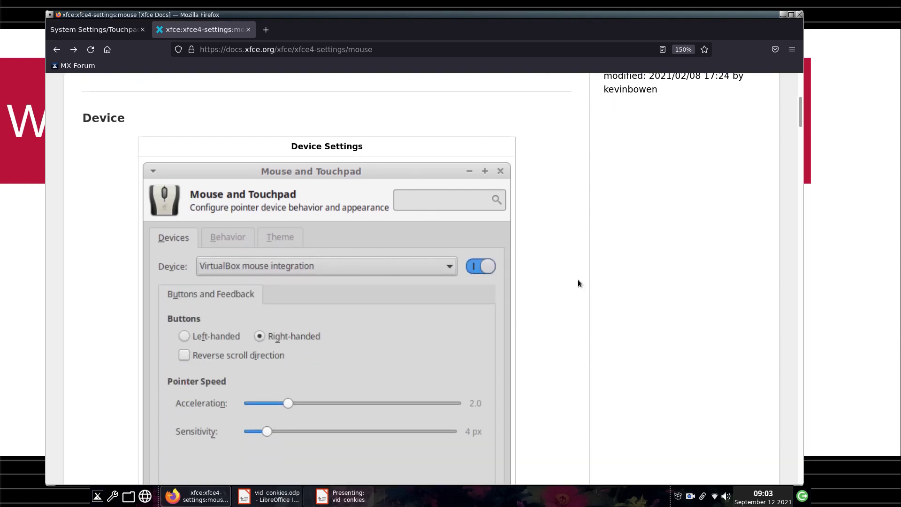
{"action": "scroll", "coordinate": [578, 280], "scroll_direction": "down", "scroll_amount": 2}
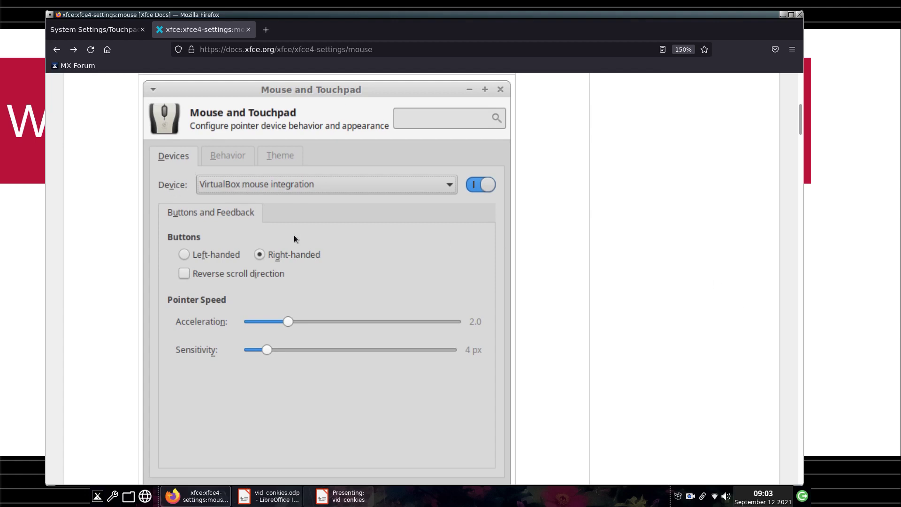
{"action": "scroll", "coordinate": [515, 261], "scroll_direction": "down", "scroll_amount": 7}
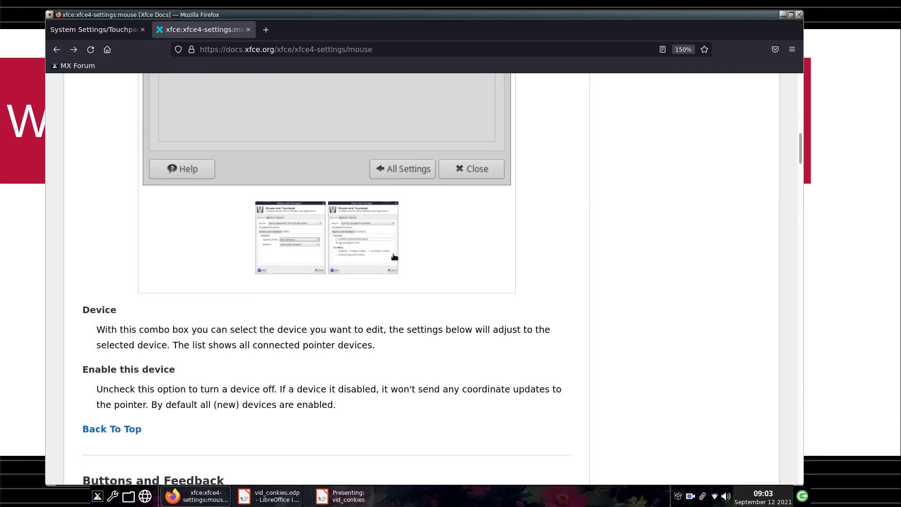
Open the detail page for the full-size xfce4-settings-mouse-devices-synaptics.png screenshot
{"action": "left_click", "coordinate": [370, 239]}
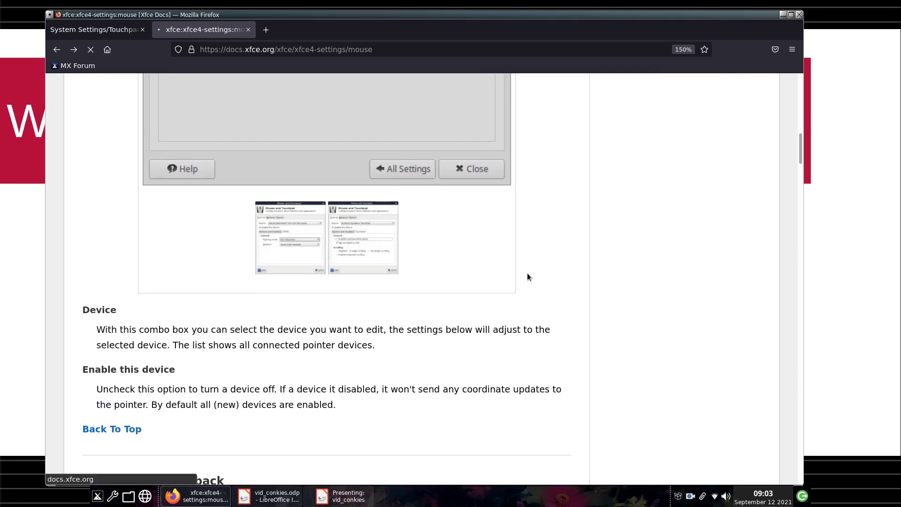
{"action": "scroll", "coordinate": [527, 277], "scroll_direction": "down", "scroll_amount": 3}
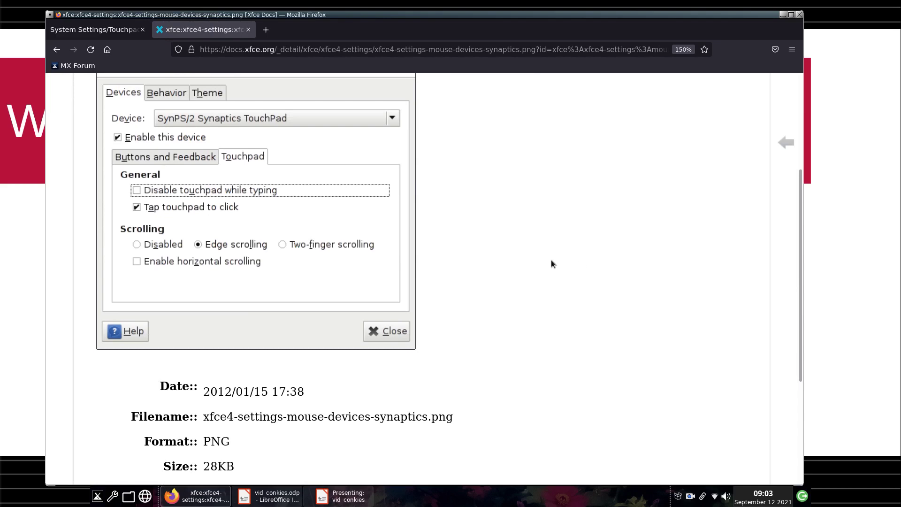
{"action": "scroll", "coordinate": [551, 264], "scroll_direction": "up", "scroll_amount": 2}
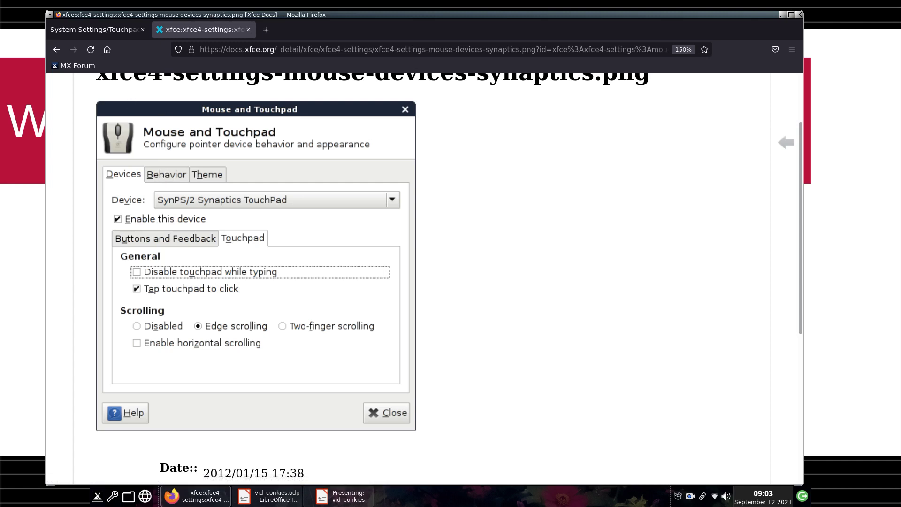
Close the Xfce docs tab and read the KDE UserBase Touchpad page down to Enable/disable touchpad
{"action": "left_click", "coordinate": [246, 30]}
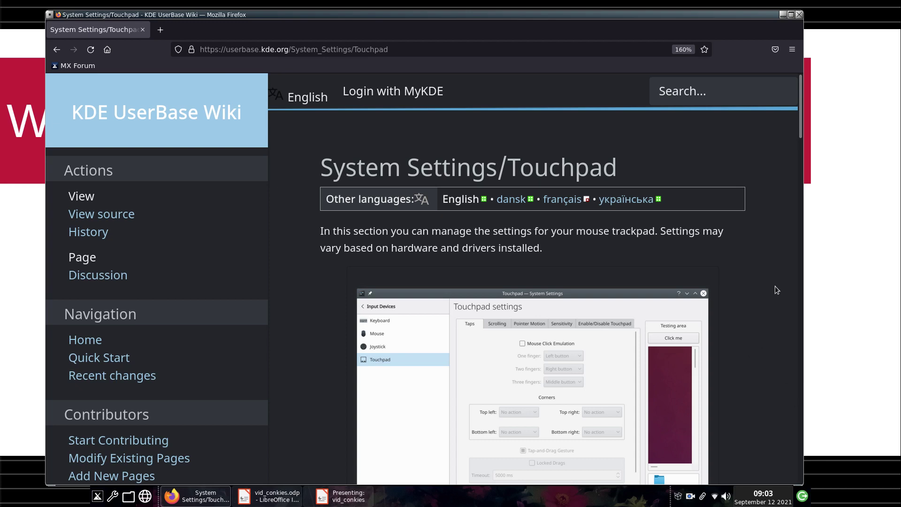
{"action": "scroll", "coordinate": [775, 288], "scroll_direction": "down", "scroll_amount": 4}
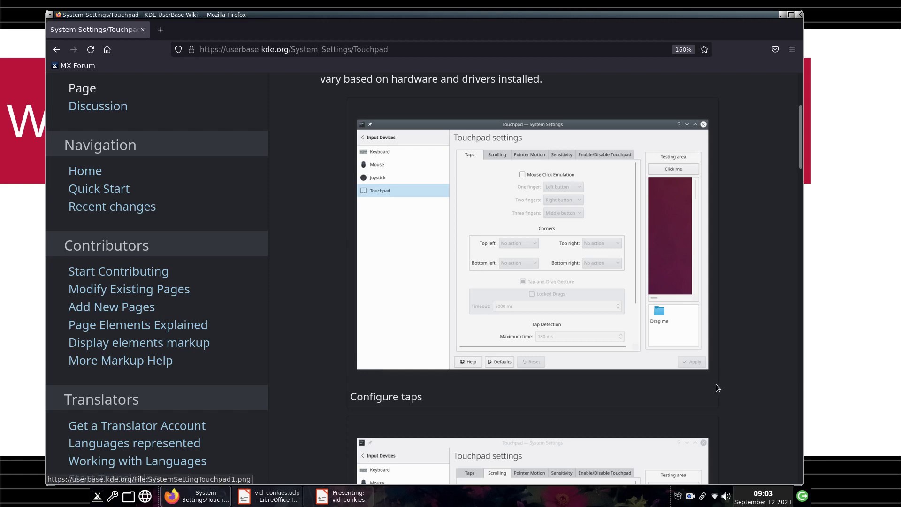
{"action": "scroll", "coordinate": [728, 333], "scroll_direction": "down", "scroll_amount": 6}
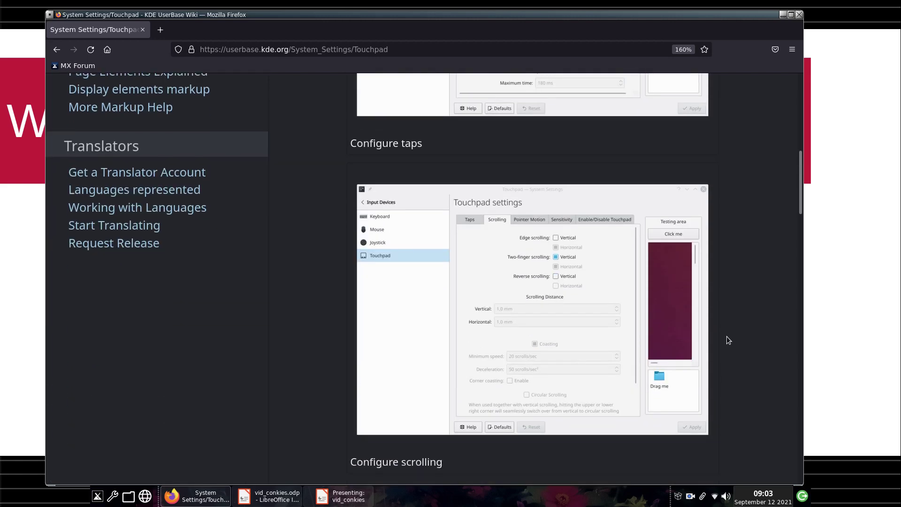
{"action": "scroll", "coordinate": [726, 335], "scroll_direction": "down", "scroll_amount": 6}
{"action": "scroll", "coordinate": [723, 340], "scroll_direction": "down", "scroll_amount": 4}
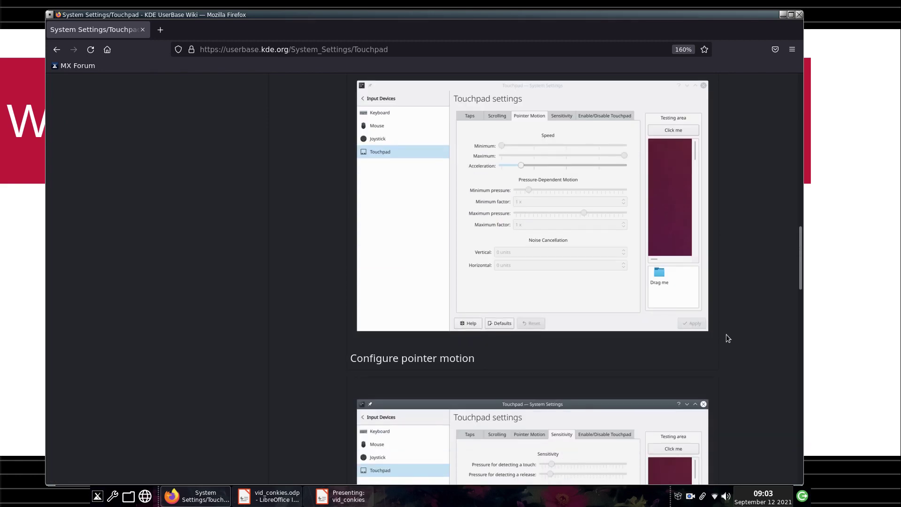
{"action": "scroll", "coordinate": [723, 338], "scroll_direction": "down", "scroll_amount": 6}
{"action": "scroll", "coordinate": [723, 340], "scroll_direction": "down", "scroll_amount": 10}
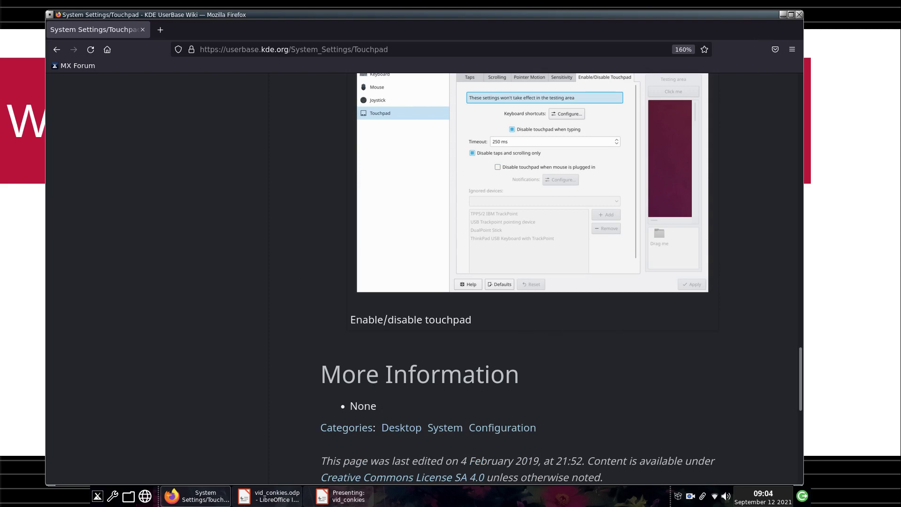
Close Firefox, leave the slide with Esc, and pick Settings manager from the desktop menu
{"action": "left_click", "coordinate": [799, 14]}
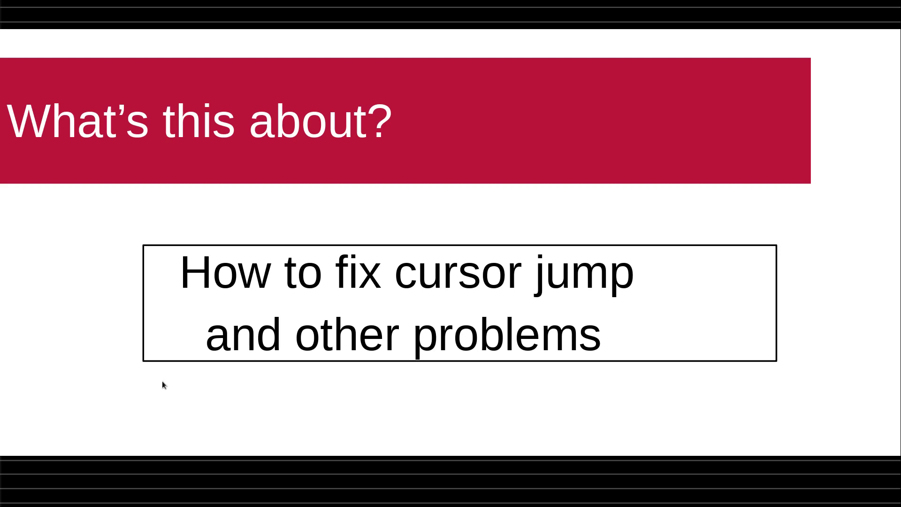
{"action": "key", "text": "Escape"}
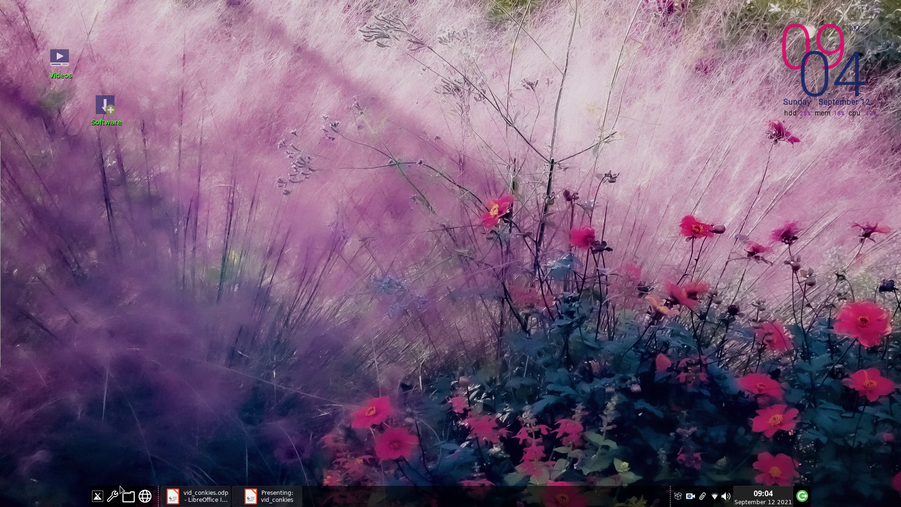
{"action": "right_click", "coordinate": [359, 220]}
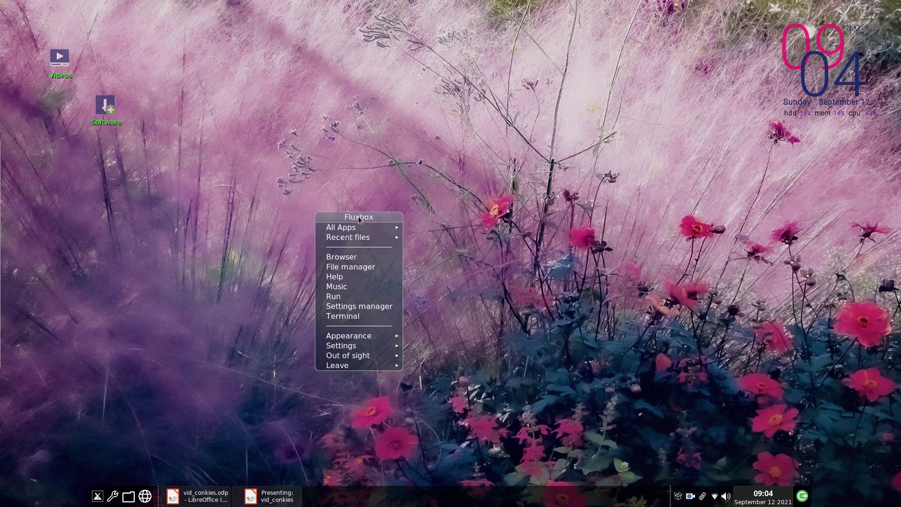
{"action": "left_click", "coordinate": [371, 306]}
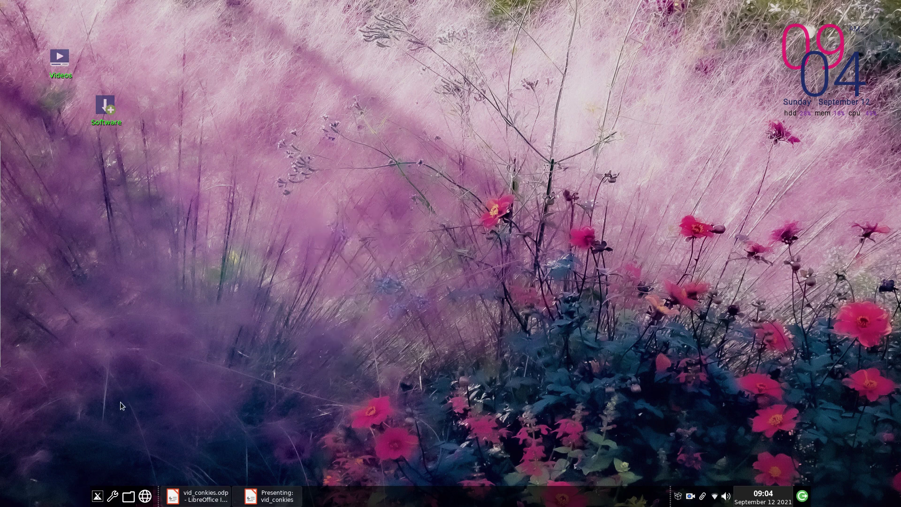
{"action": "mouse_move", "coordinate": [2, 315]}
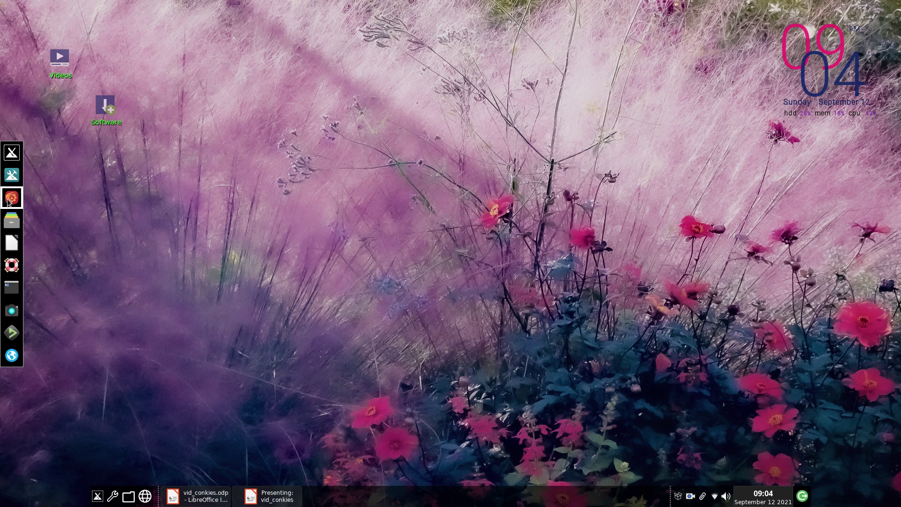
Launch Touchpad Indicator from the Settings manager, then close the Settings manager
{"action": "left_click", "coordinate": [113, 495]}
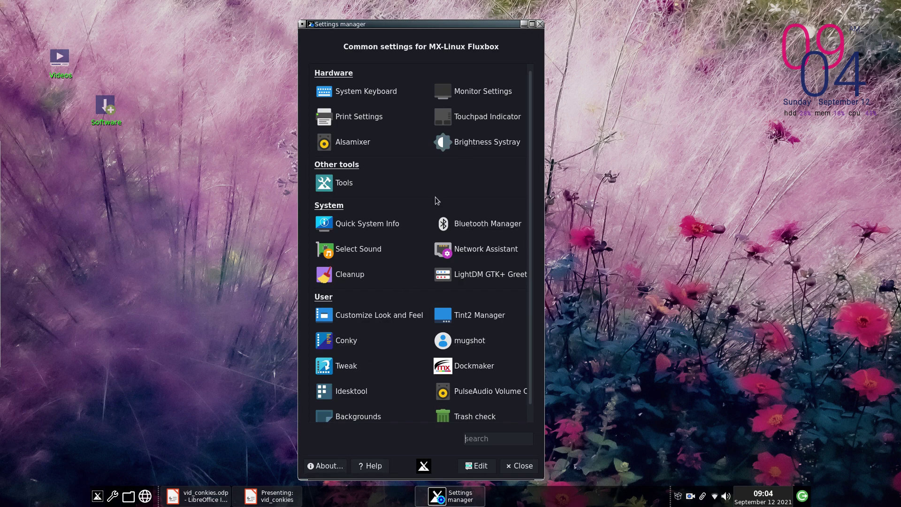
{"action": "left_click", "coordinate": [475, 117]}
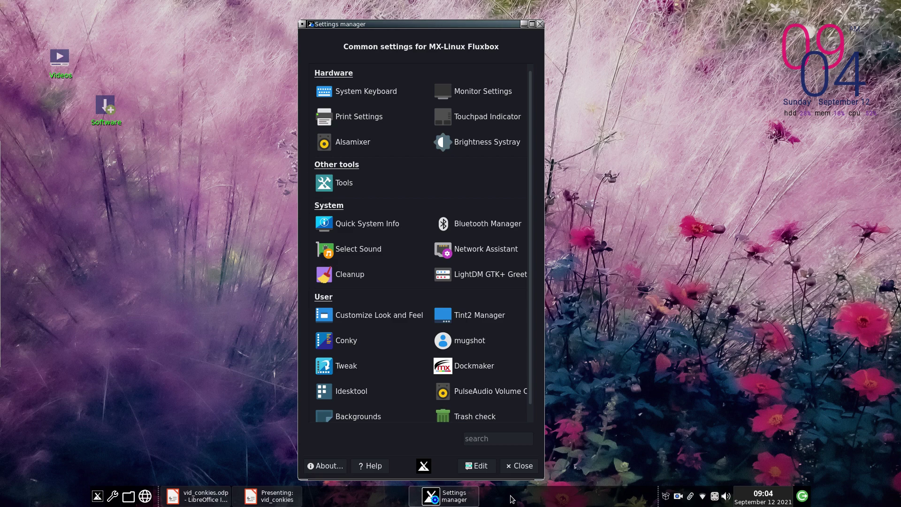
{"action": "left_click", "coordinate": [522, 466]}
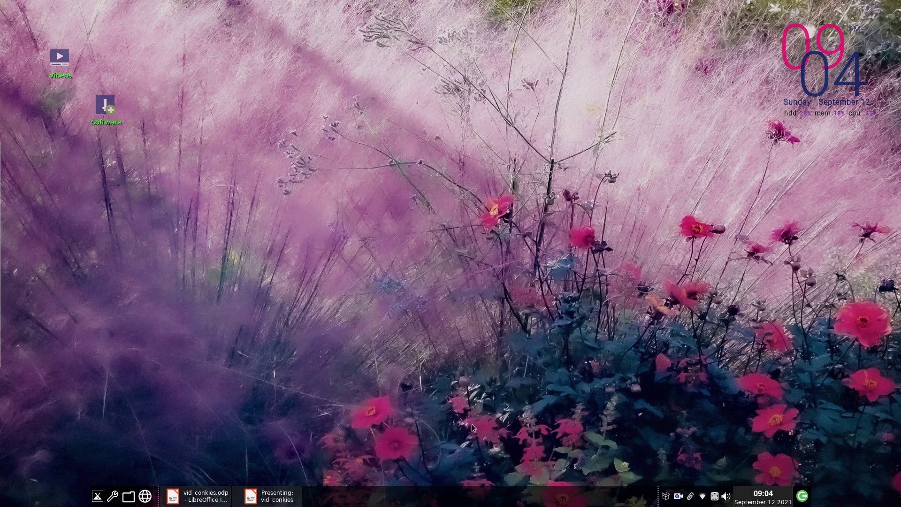
Open Touchpad Indicator Preferences from its tray icon and view General options, where Autostart is off
{"action": "right_click", "coordinate": [714, 496]}
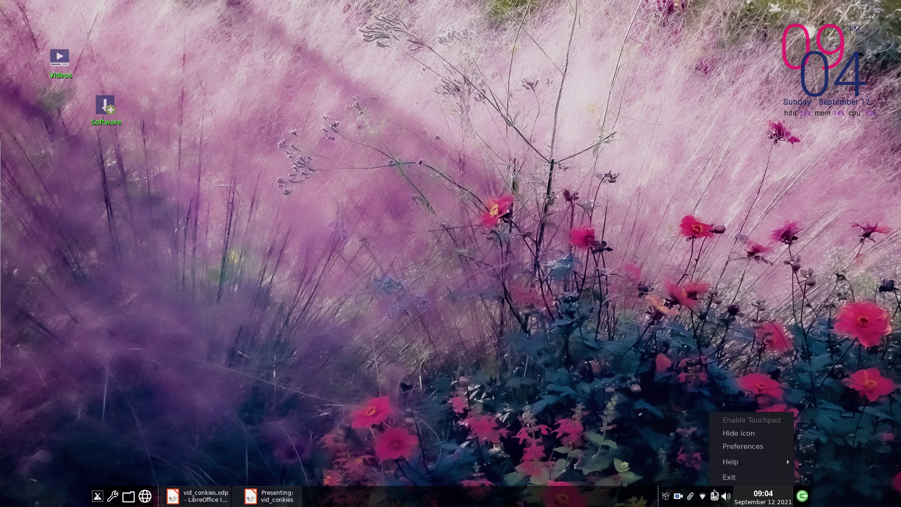
{"action": "left_click", "coordinate": [737, 448]}
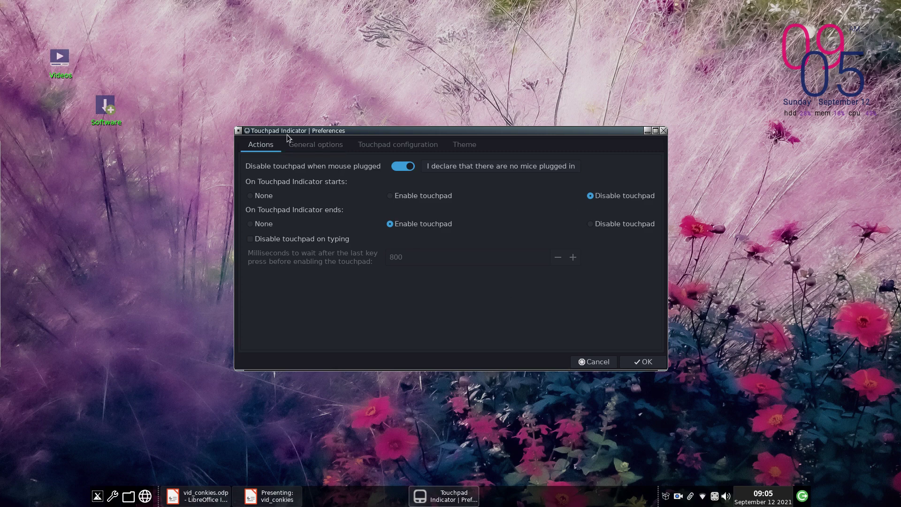
{"action": "left_click", "coordinate": [300, 147]}
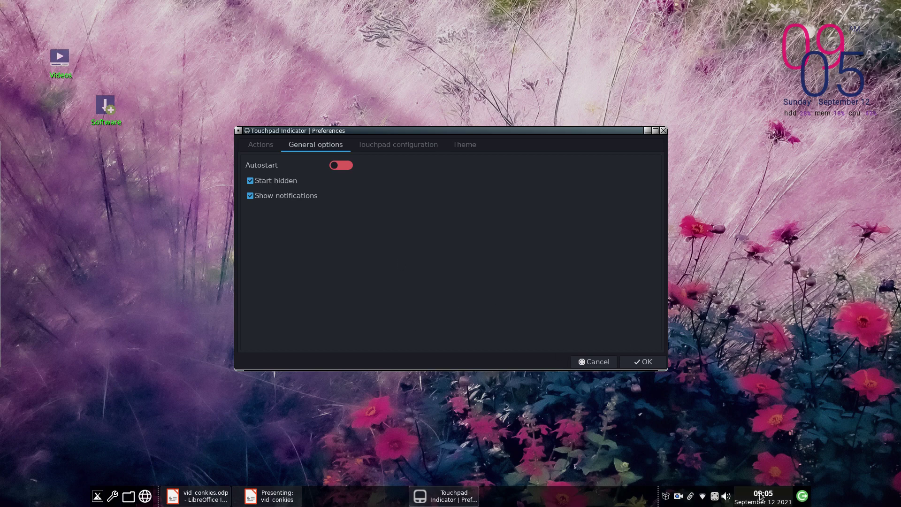
{"action": "left_click", "coordinate": [715, 499]}
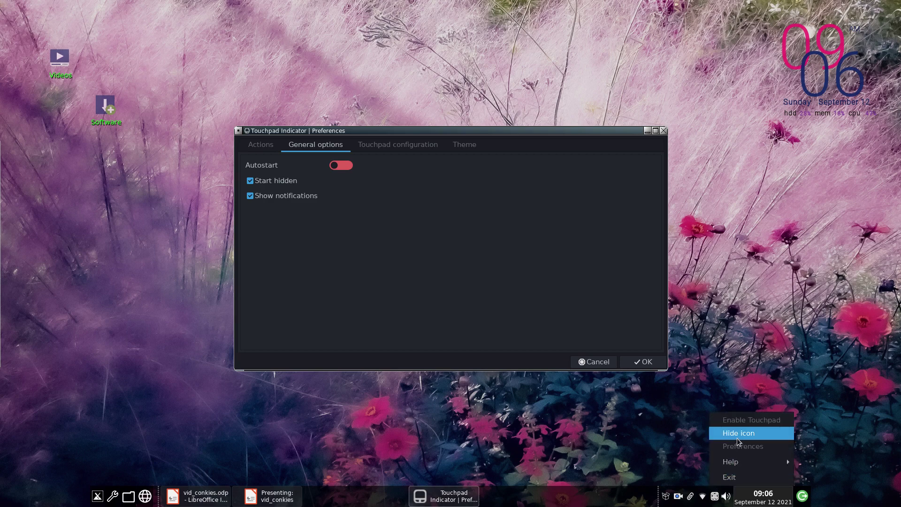
{"action": "left_click", "coordinate": [304, 249]}
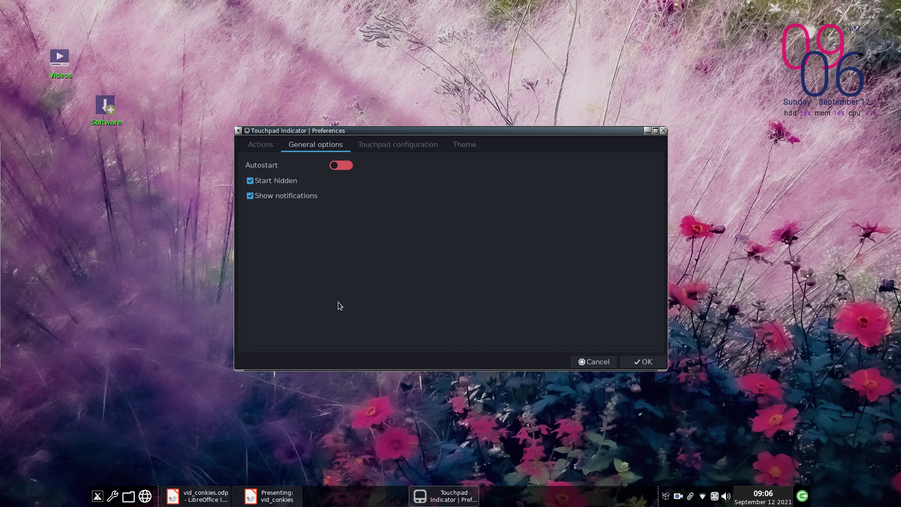
Check the Touchpad configuration tab, cancel Preferences unsaved, and hide the indicator's tray icon
{"action": "left_click", "coordinate": [395, 145]}
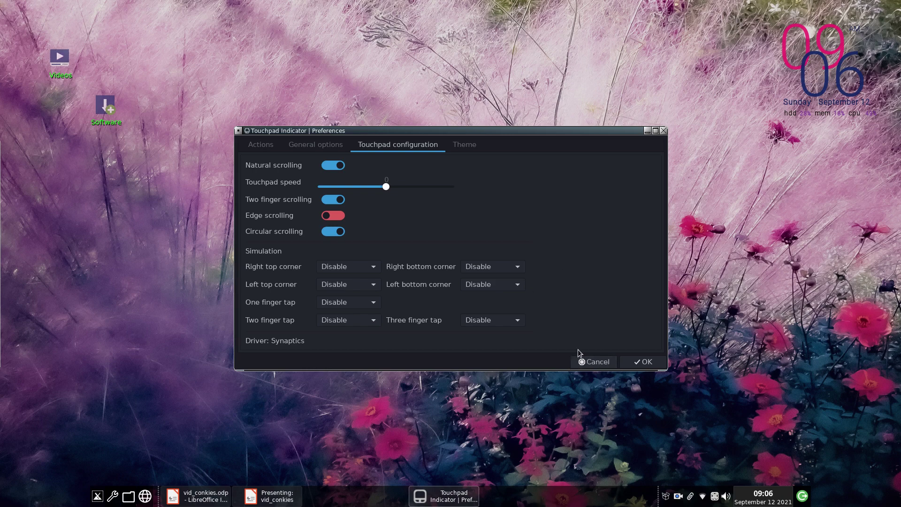
{"action": "left_click", "coordinate": [590, 362]}
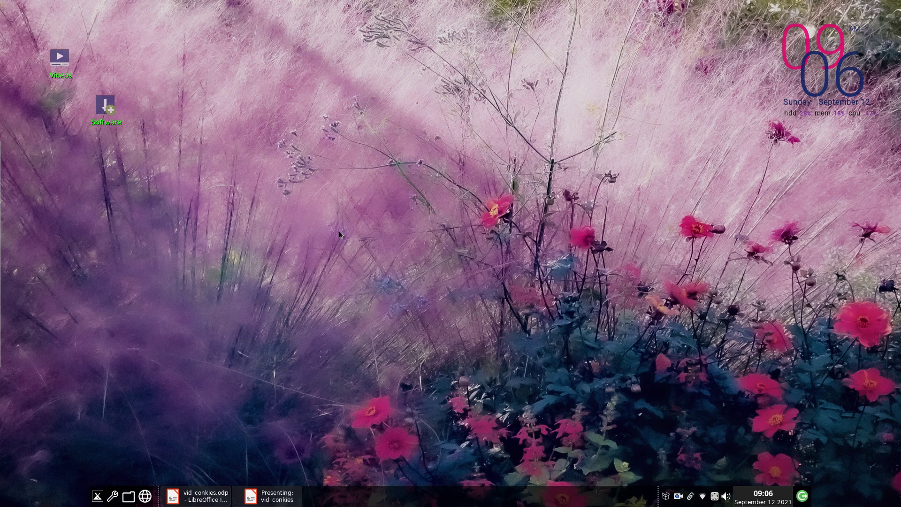
{"action": "left_click", "coordinate": [714, 500]}
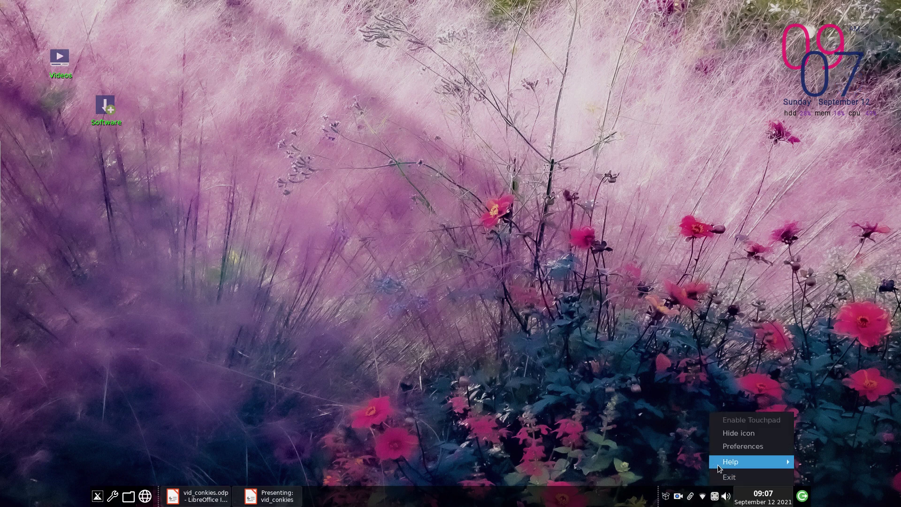
{"action": "left_click", "coordinate": [732, 433]}
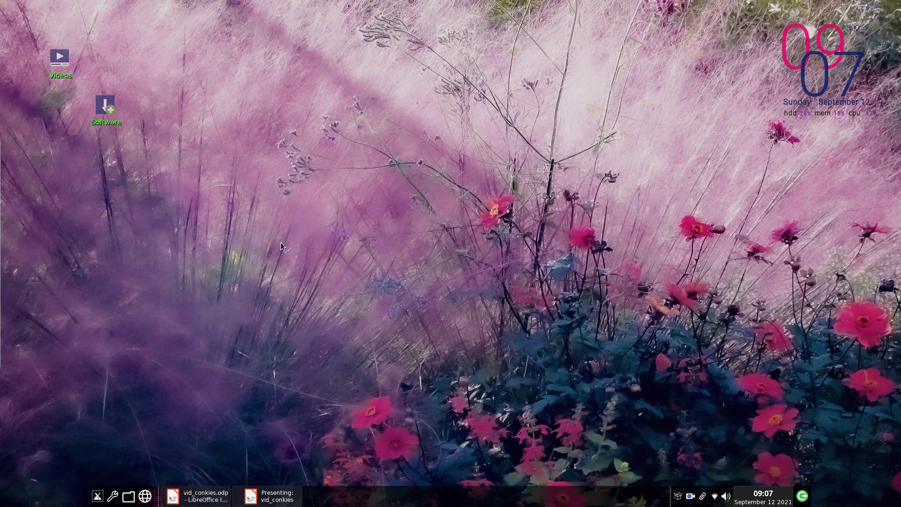
Launch MX Tweak from the Settings manager, showing its Fluxbox tab
{"action": "left_click", "coordinate": [114, 496]}
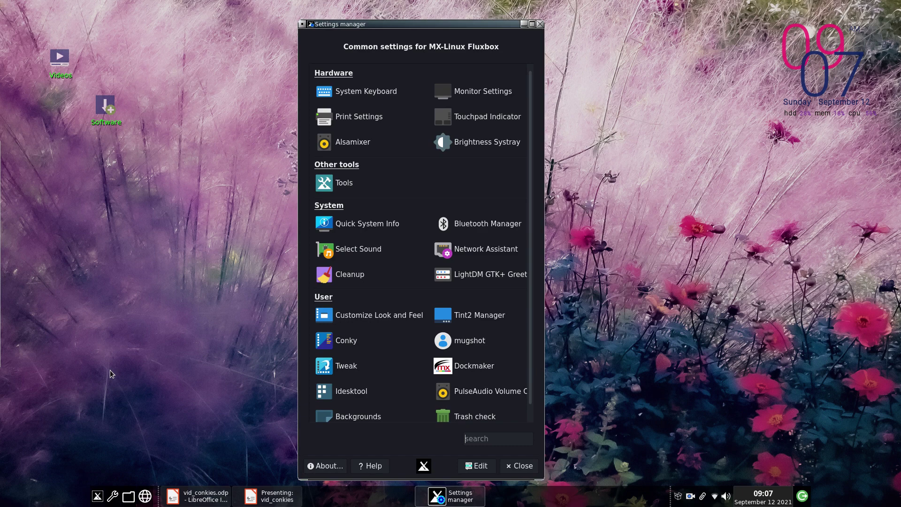
{"action": "left_click", "coordinate": [346, 367]}
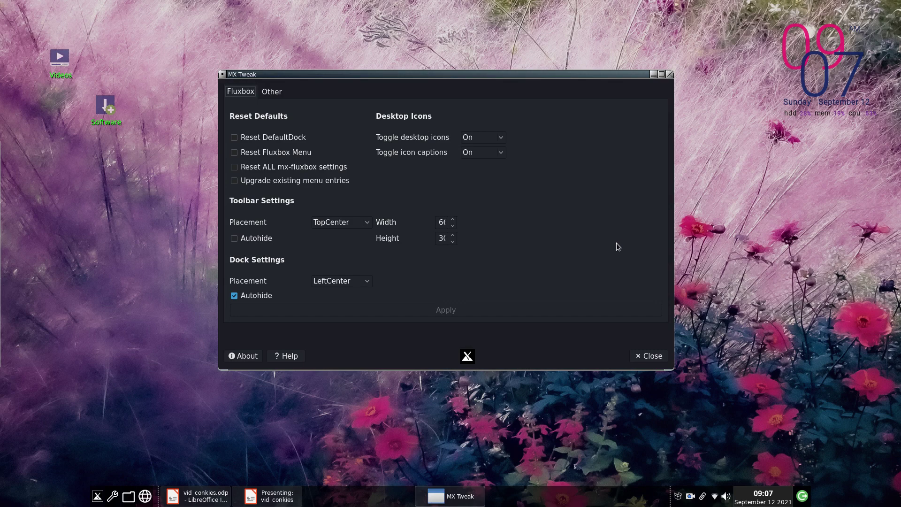
Review MX Tweak's Other tab, noting libinput touchpad driver unchecked, then close MX Tweak
{"action": "left_click", "coordinate": [268, 94]}
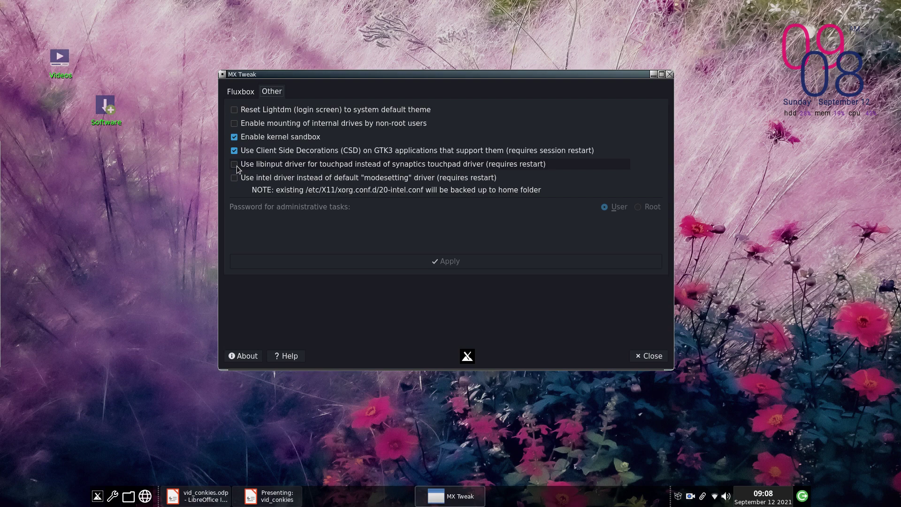
{"action": "left_click", "coordinate": [650, 356]}
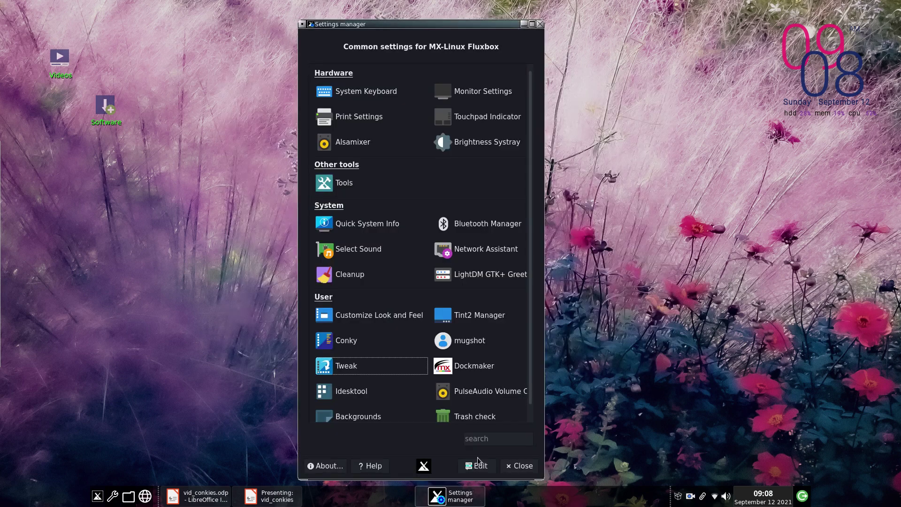
Relaunch Touchpad Indicator from a reopened Settings manager and bring up its tray icon menu
{"action": "left_click", "coordinate": [523, 466]}
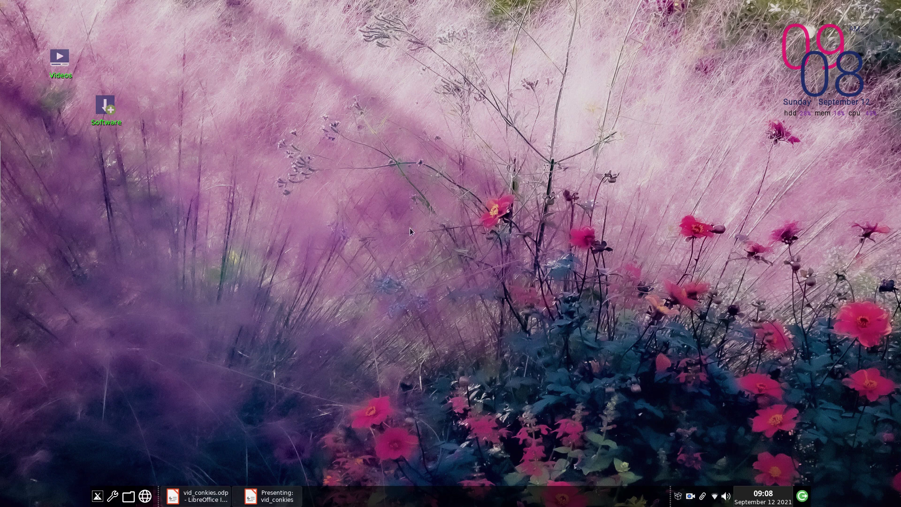
{"action": "left_click", "coordinate": [112, 499]}
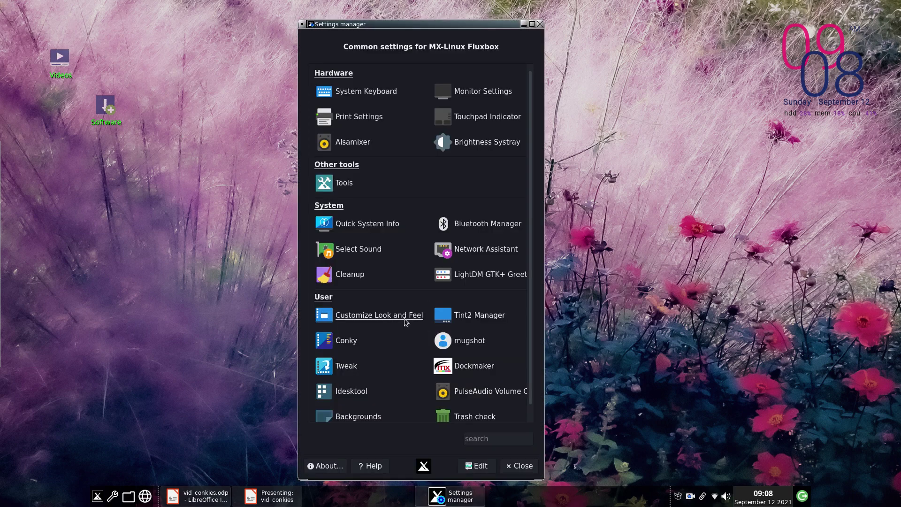
{"action": "left_click", "coordinate": [485, 125]}
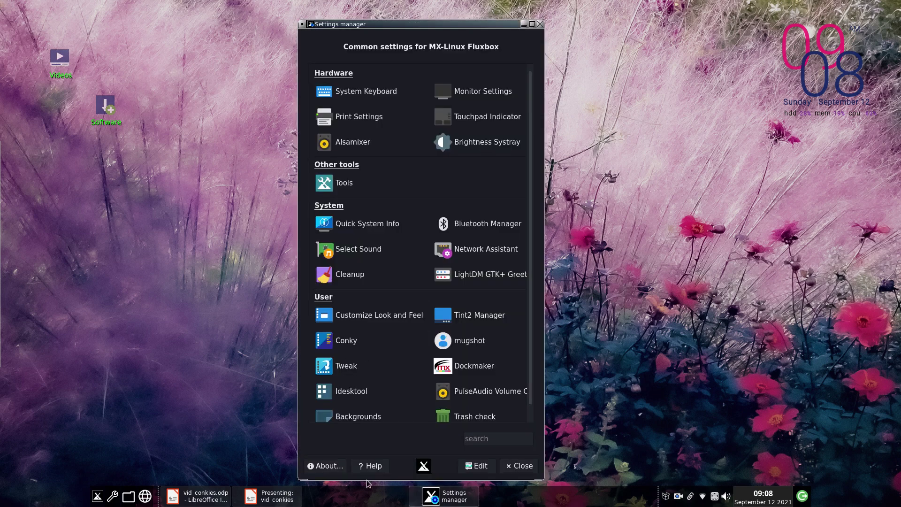
{"action": "left_click", "coordinate": [519, 466]}
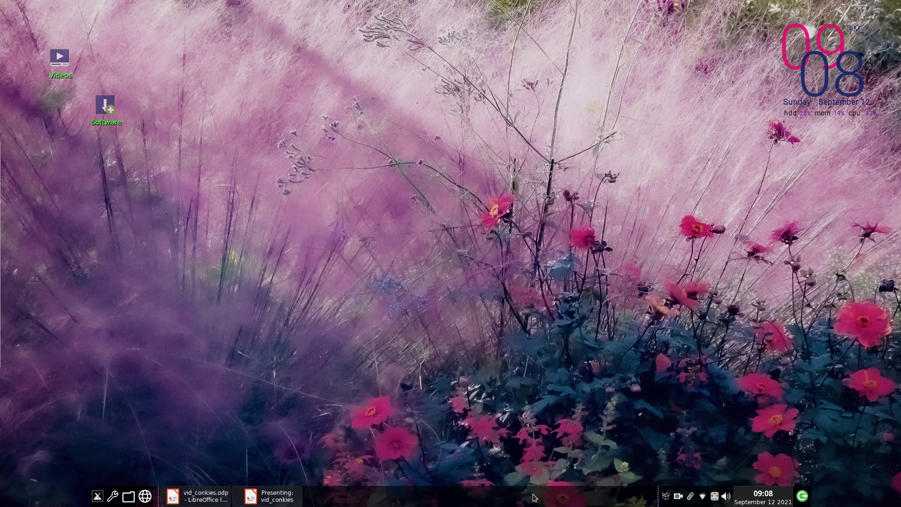
{"action": "left_click", "coordinate": [711, 496]}
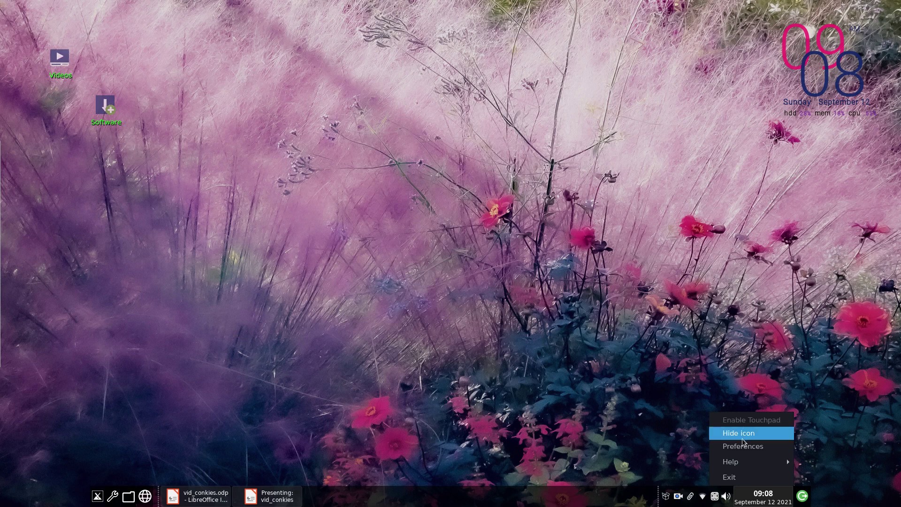
In Touchpad Indicator Preferences, set the start action to Enable touchpad and save with OK
{"action": "left_click", "coordinate": [743, 445]}
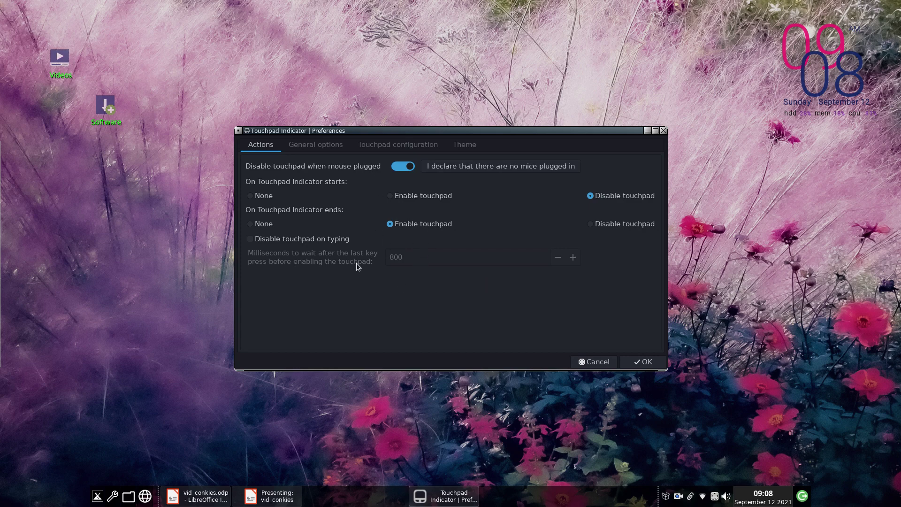
{"action": "left_click", "coordinate": [389, 196]}
{"action": "left_click", "coordinate": [640, 366]}
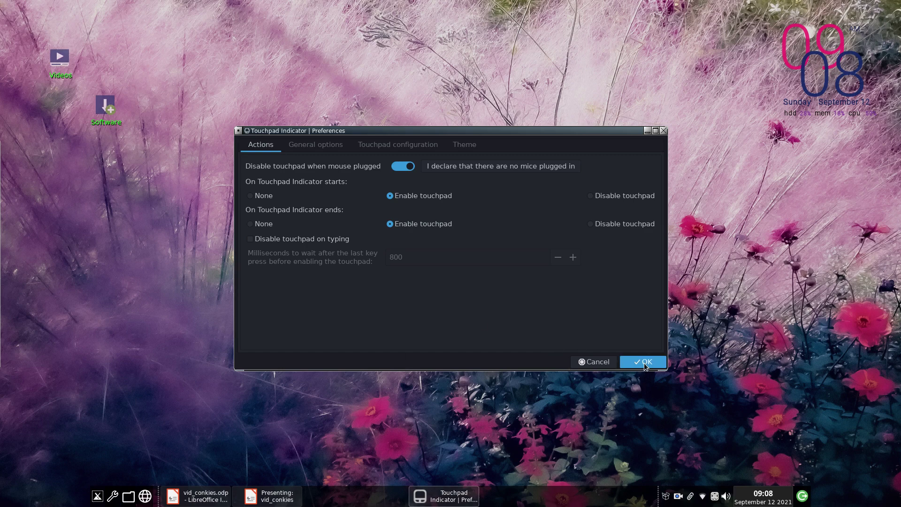